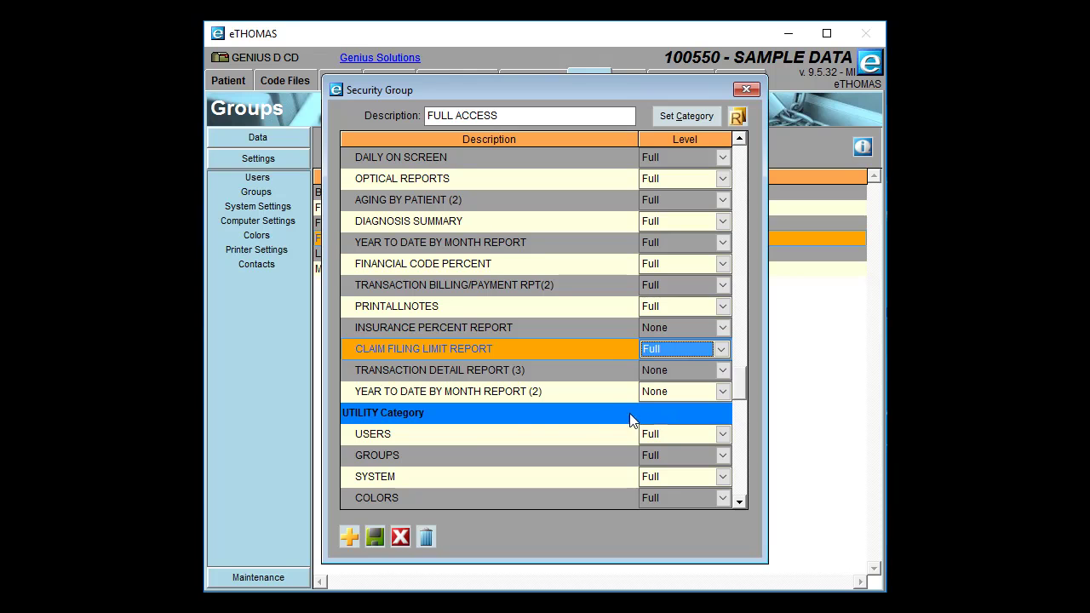
Save the FULL ACCESS security group with the Claim Filing Limit Report level set to Full
{"action": "left_click", "coordinate": [375, 537]}
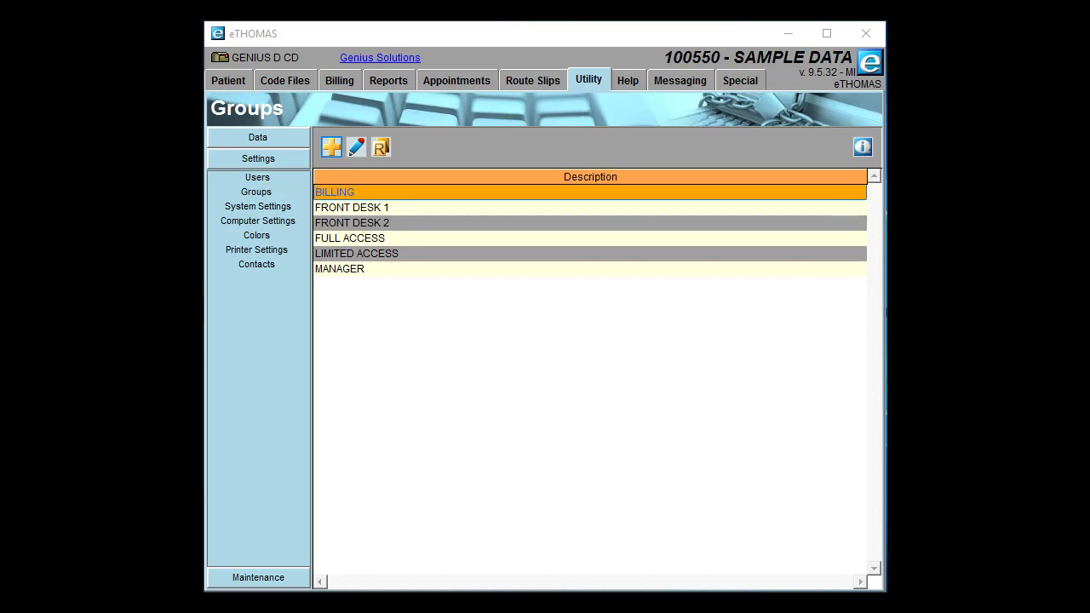
Add the system setting DEFAULTFILINGLIMIT with the value 200 and save it
{"action": "left_click", "coordinate": [267, 212]}
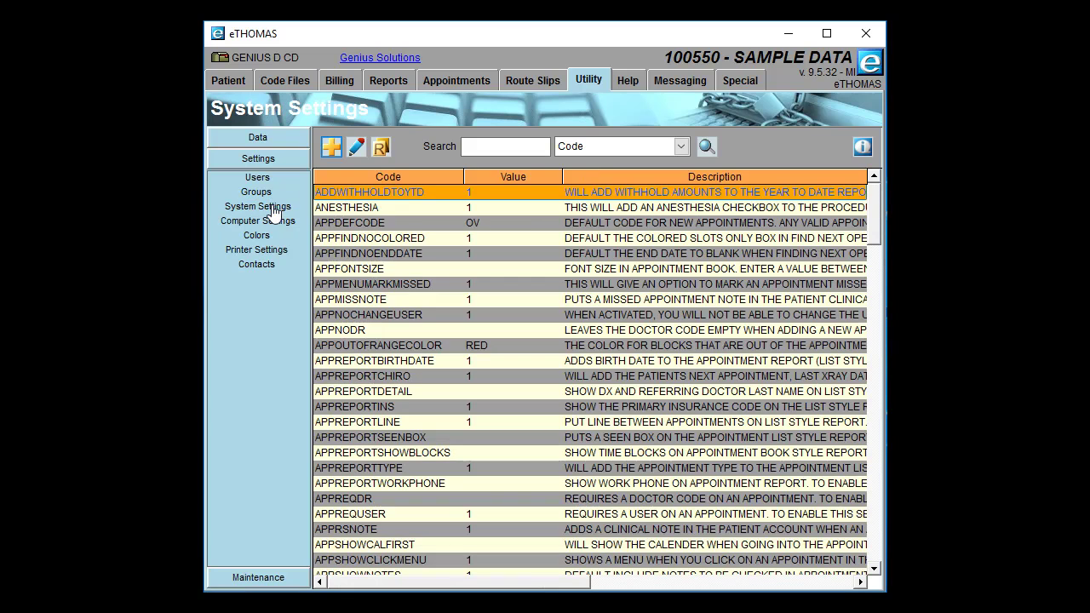
{"action": "left_click", "coordinate": [331, 147]}
{"action": "type", "text": "DEFAULTFILINGLIMIT"}
{"action": "key", "text": "Tab"}
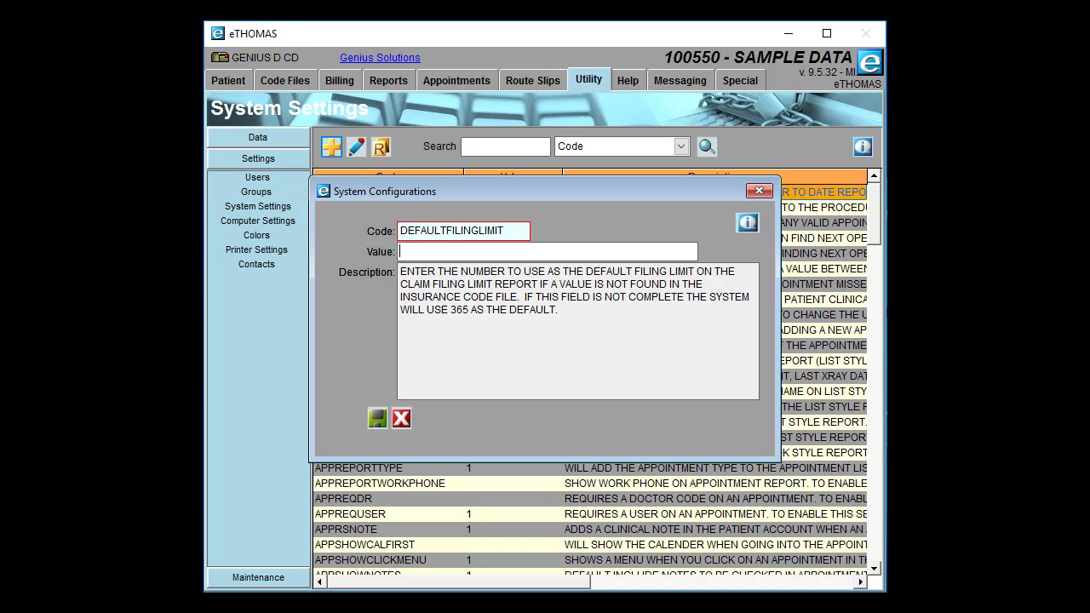
{"action": "type", "text": "200"}
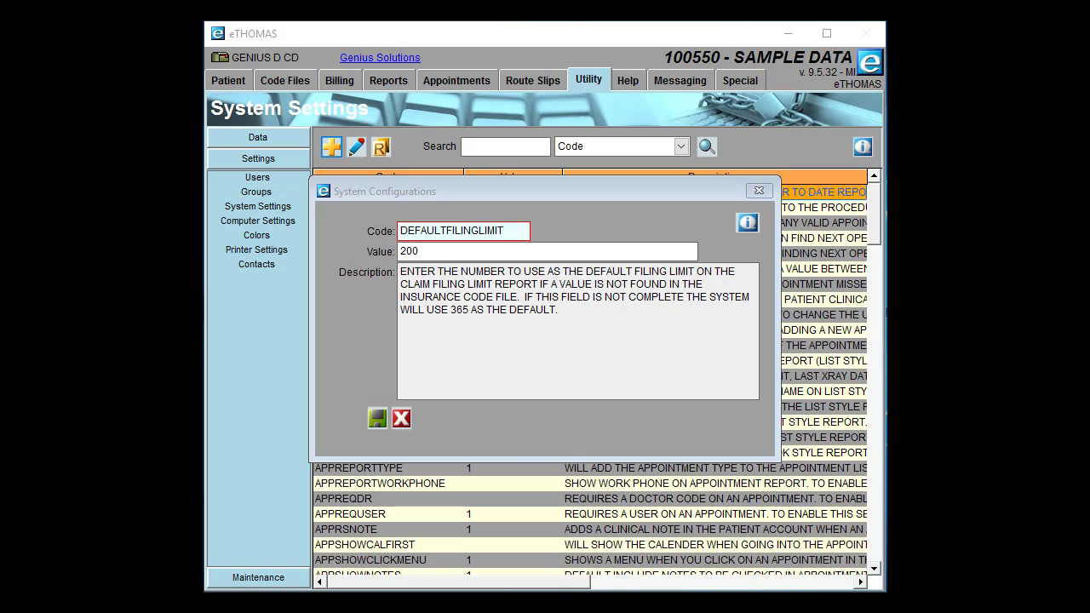
{"action": "left_click", "coordinate": [377, 419]}
Add the system setting DEFAULTWARNLIMIT with the value 30 and save it
{"action": "left_click", "coordinate": [332, 147]}
{"action": "type", "text": "DEFAULTWARNLIMIT"}
{"action": "key", "text": "Tab"}
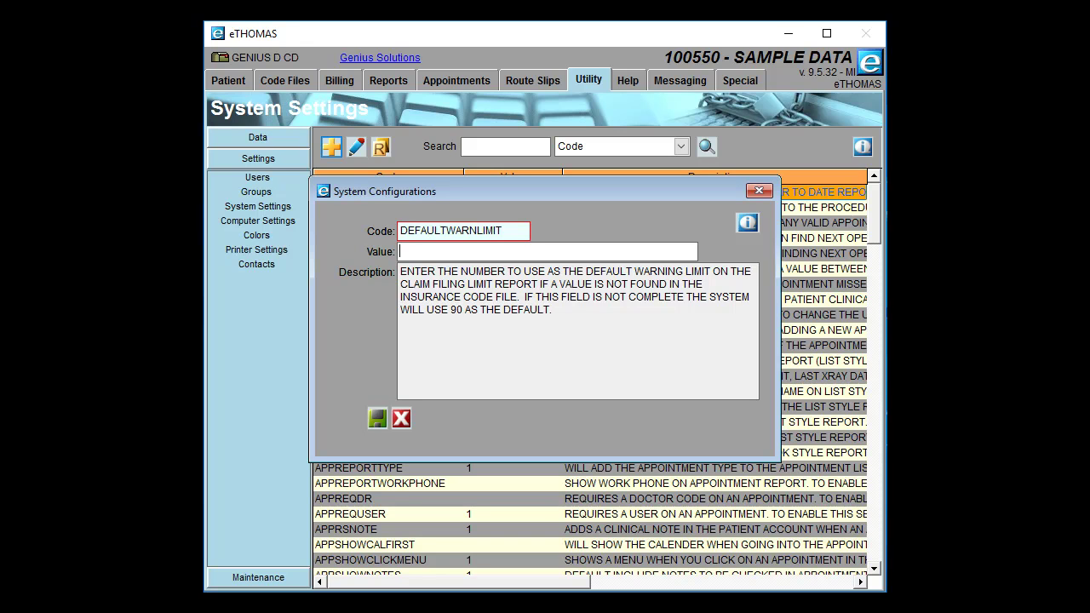
{"action": "type", "text": "30"}
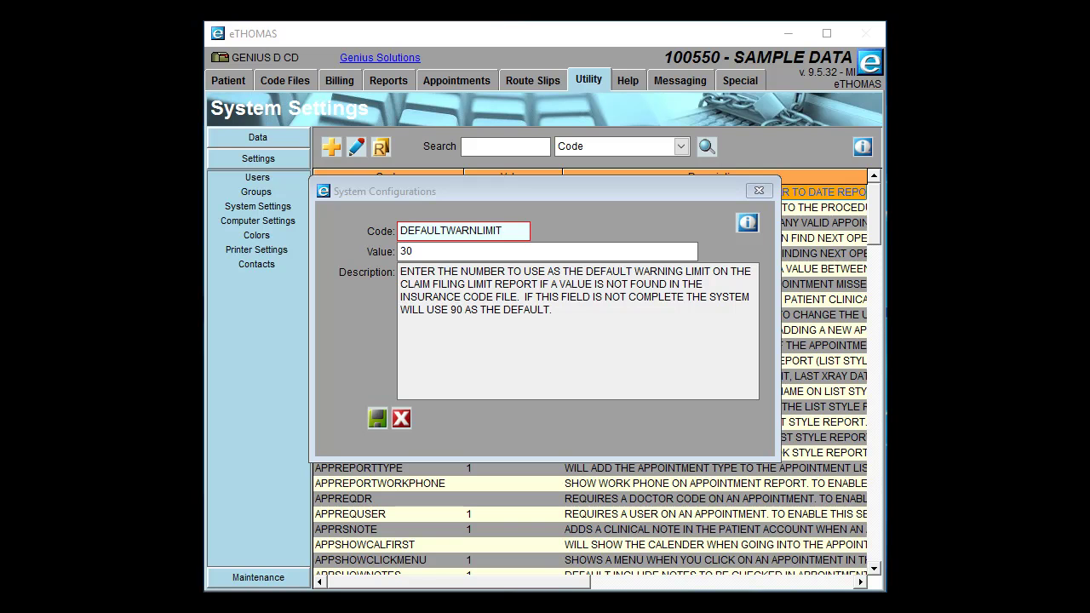
{"action": "left_click", "coordinate": [378, 418]}
Edit insurance code 1021, UNITED HEALTHCARE, setting its filing limit to 90 and its warning limit to 45
{"action": "left_click", "coordinate": [279, 84]}
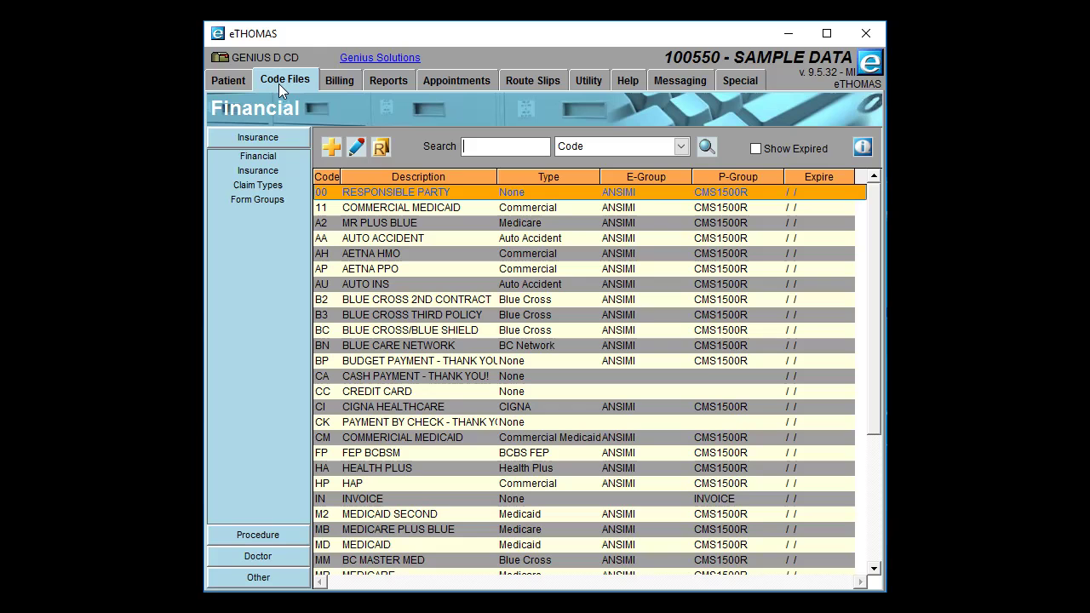
{"action": "left_click", "coordinate": [257, 171]}
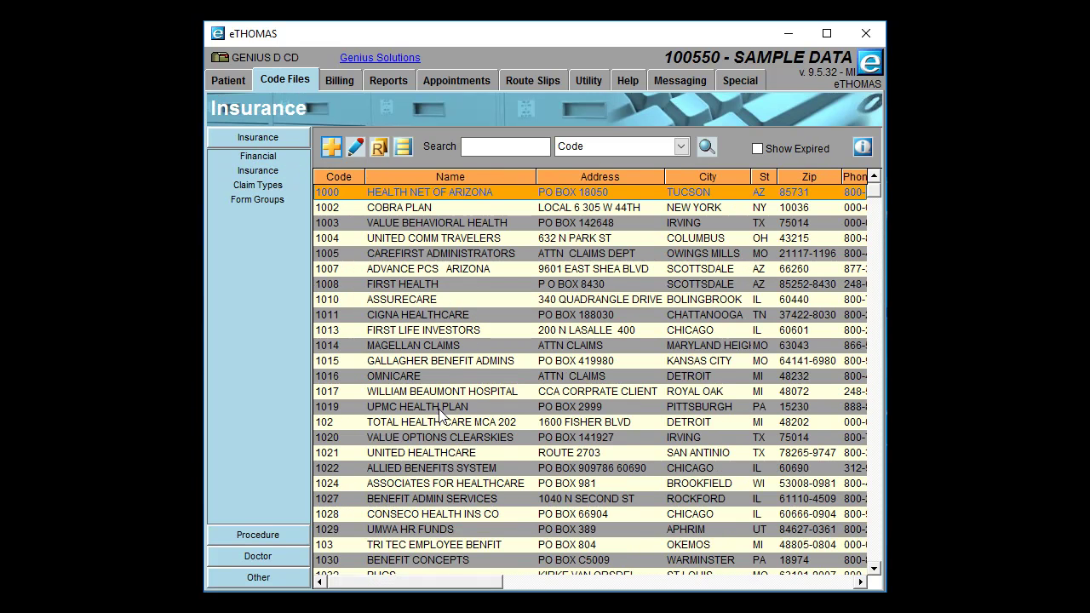
{"action": "left_click", "coordinate": [397, 453]}
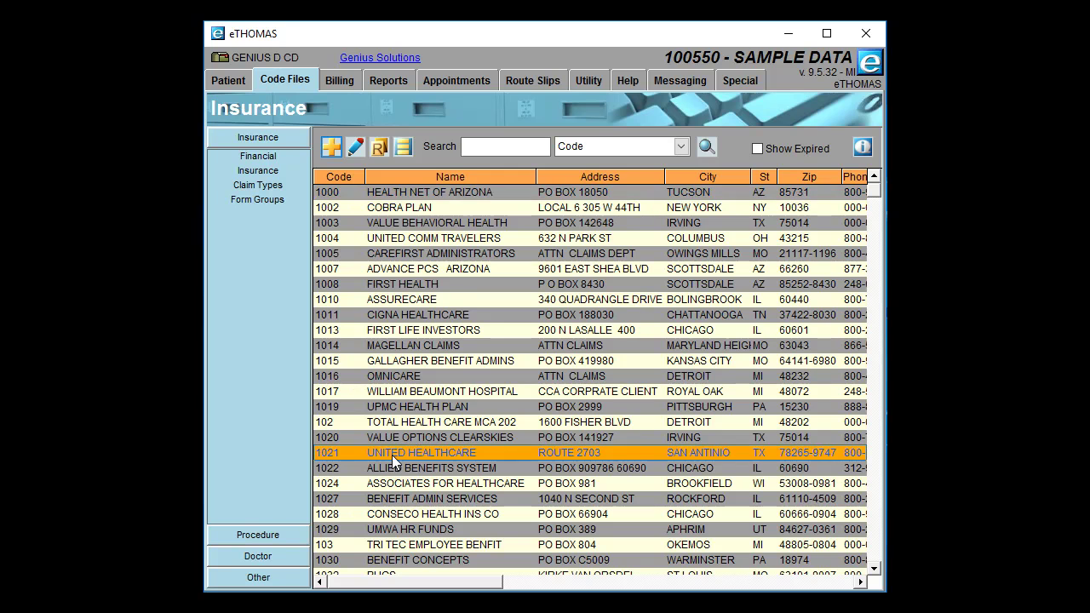
{"action": "left_click", "coordinate": [353, 155]}
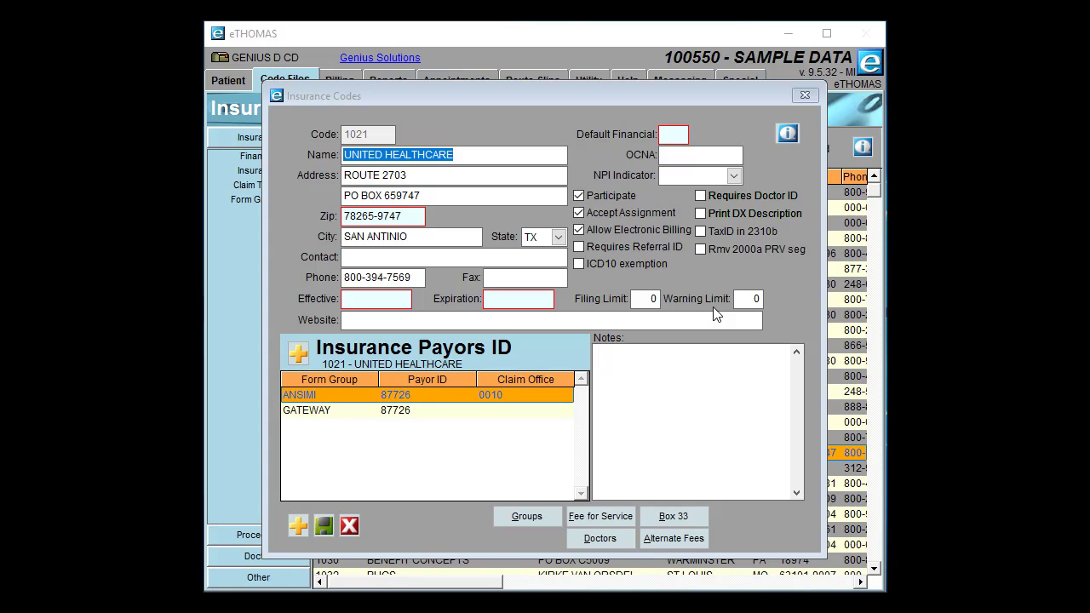
{"action": "left_click", "coordinate": [647, 300]}
{"action": "type", "text": "90"}
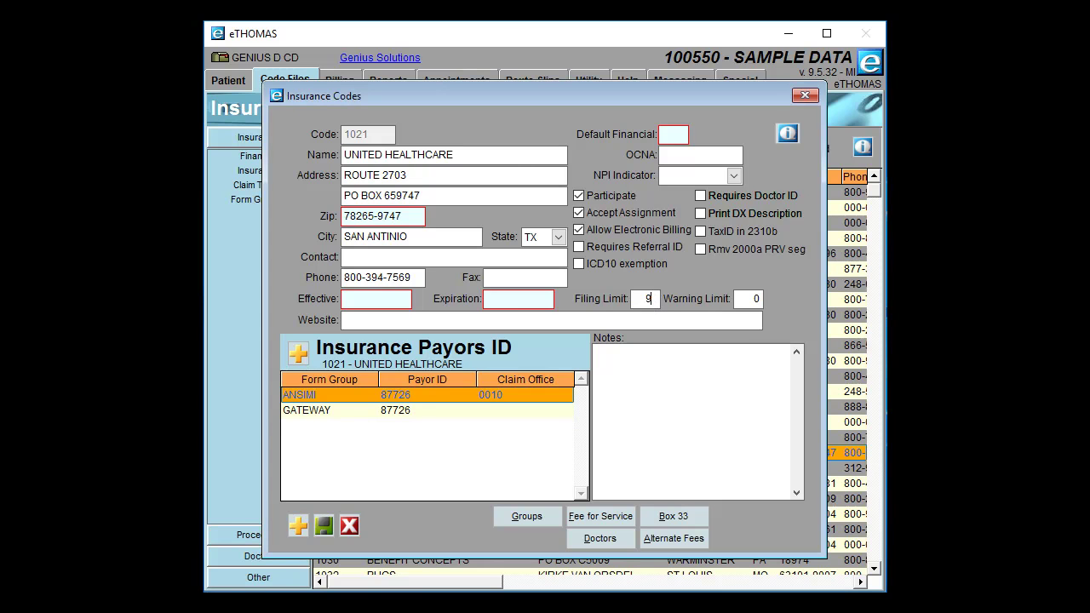
{"action": "left_click", "coordinate": [745, 300]}
{"action": "type", "text": "45"}
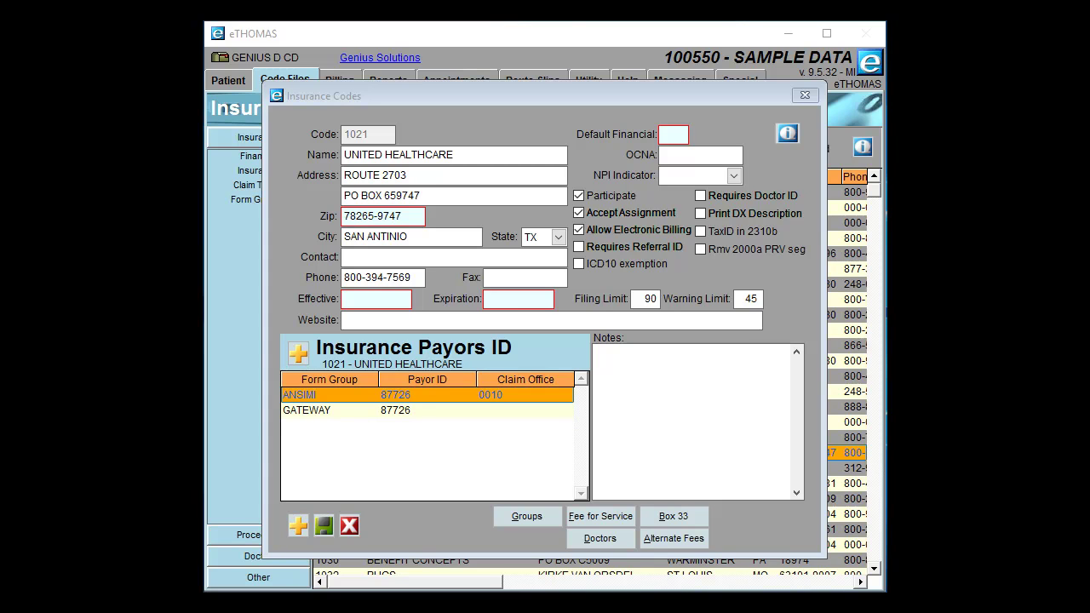
{"action": "left_click", "coordinate": [419, 320]}
{"action": "type", "text": "WWW.UHC.COM"}
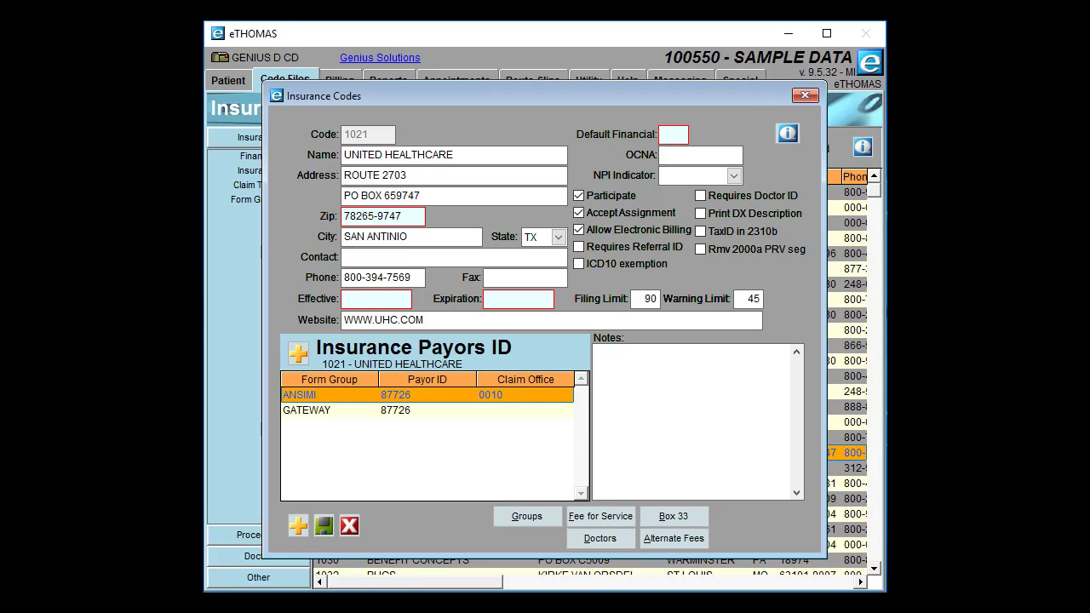
{"action": "left_click", "coordinate": [678, 414]}
{"action": "type", "text": "login"}
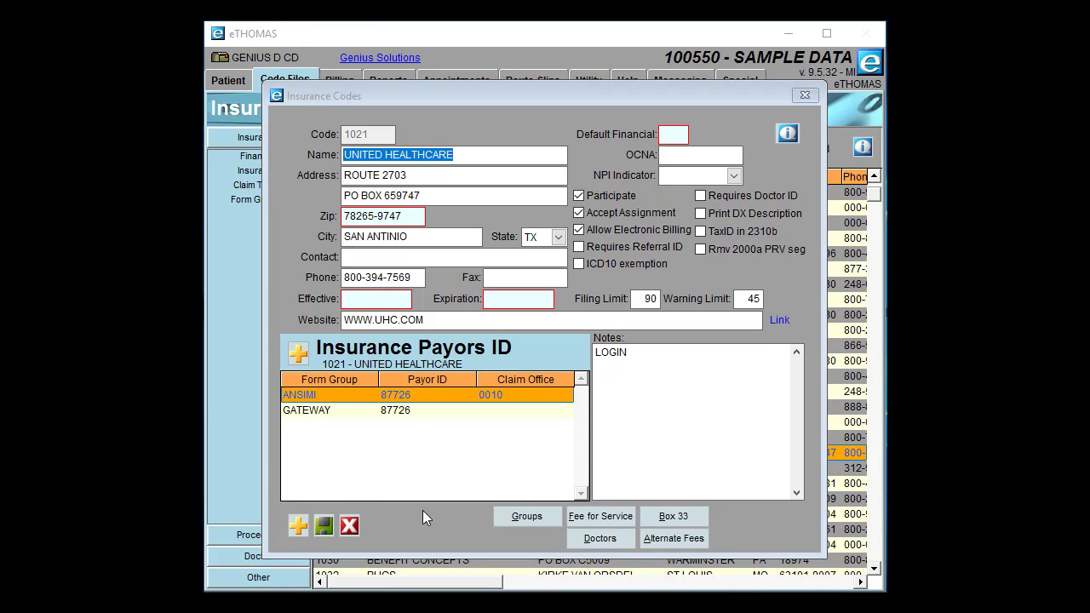
{"action": "left_click", "coordinate": [324, 525]}
Run the Claim Filing Limit Report from the financial reports with System Summary for location, doctor and claim type
{"action": "left_click", "coordinate": [380, 78]}
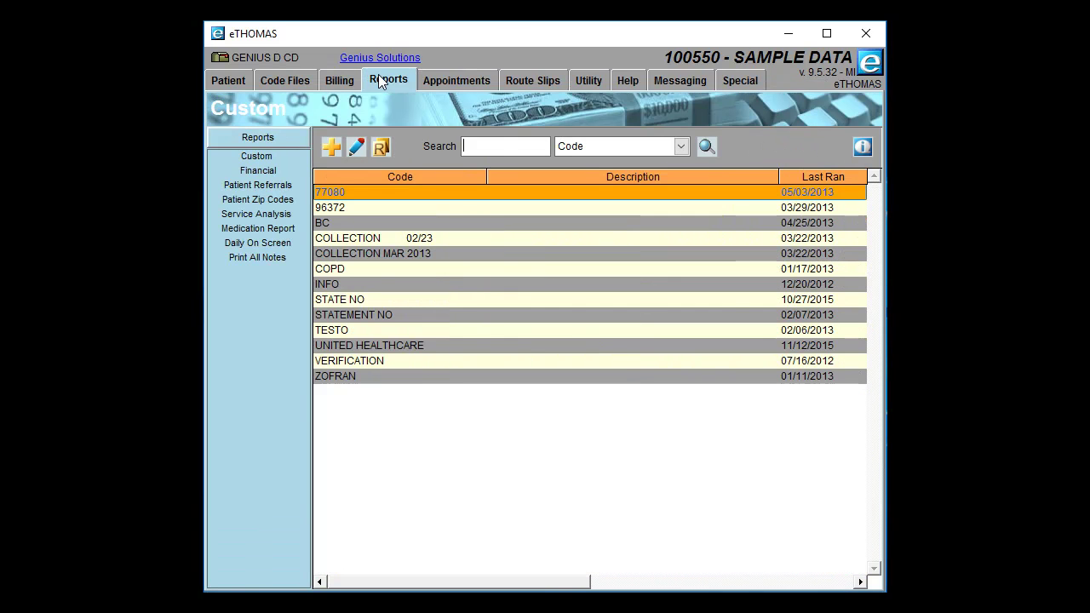
{"action": "left_click", "coordinate": [252, 173]}
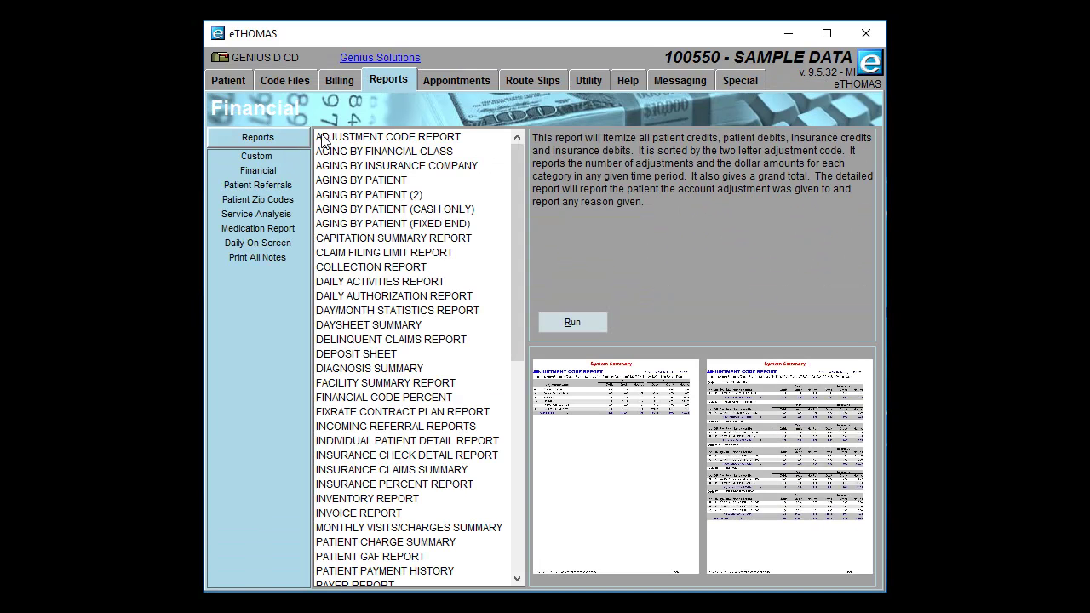
{"action": "left_click", "coordinate": [398, 255]}
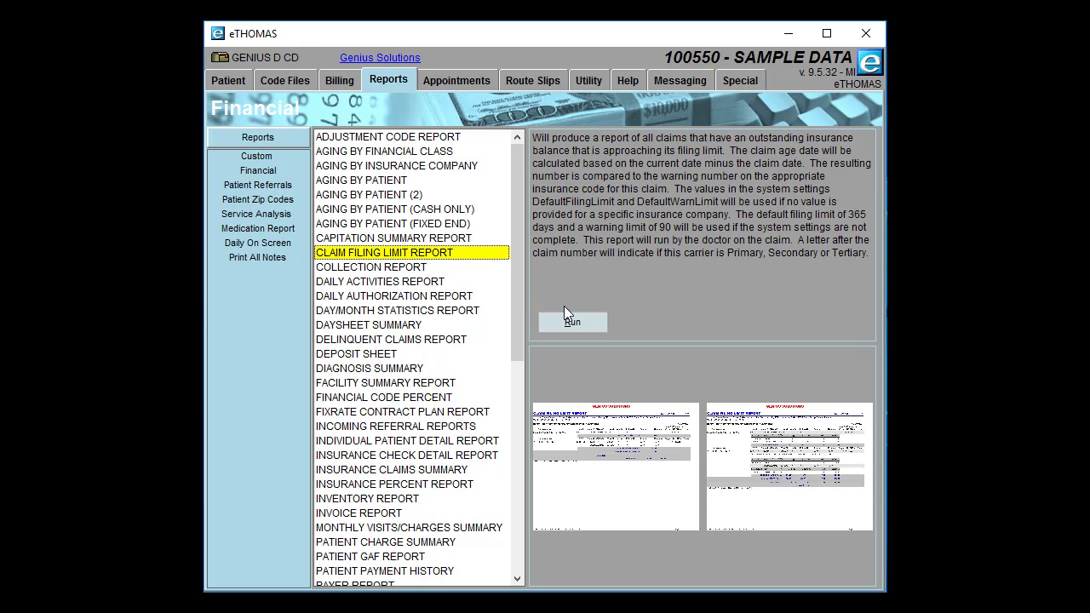
{"action": "left_click", "coordinate": [569, 323]}
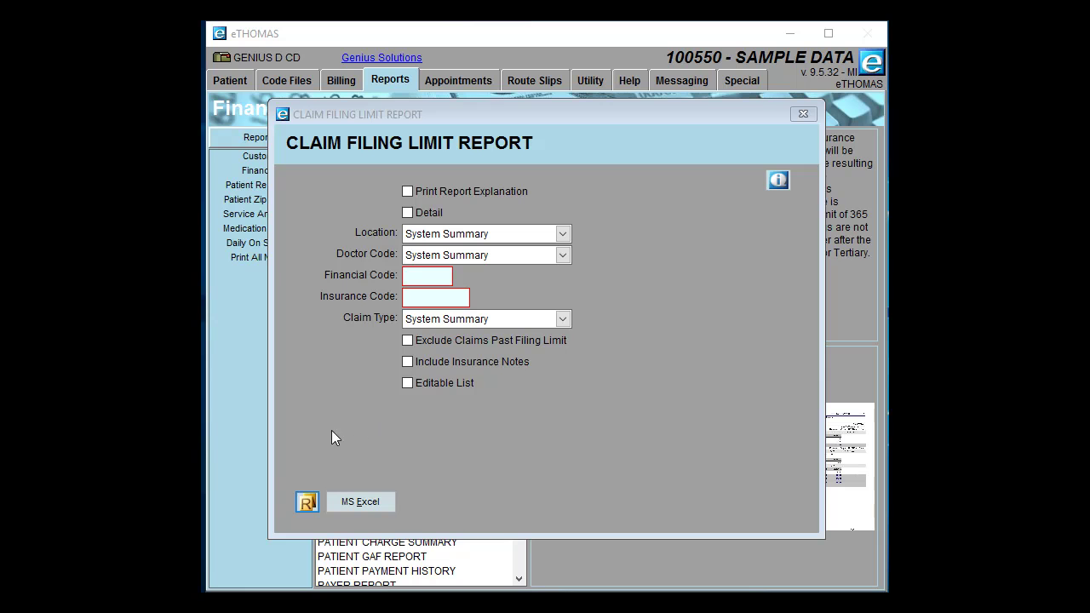
{"action": "left_click", "coordinate": [306, 504]}
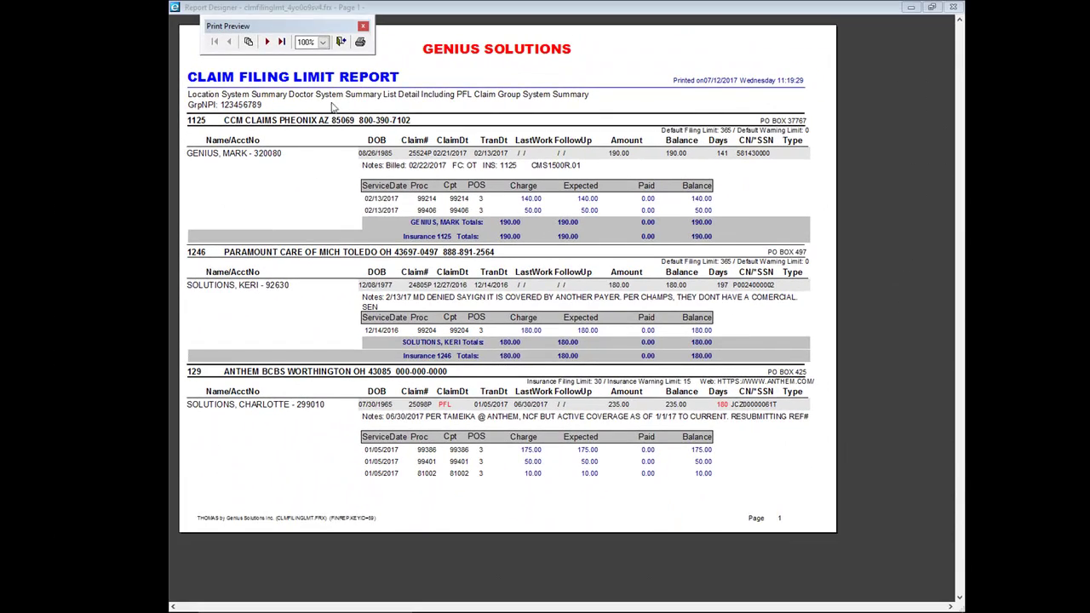
Look at the last page of the report preview and rerun the report as an editable list
{"action": "left_click", "coordinate": [278, 41]}
{"action": "left_click", "coordinate": [281, 42]}
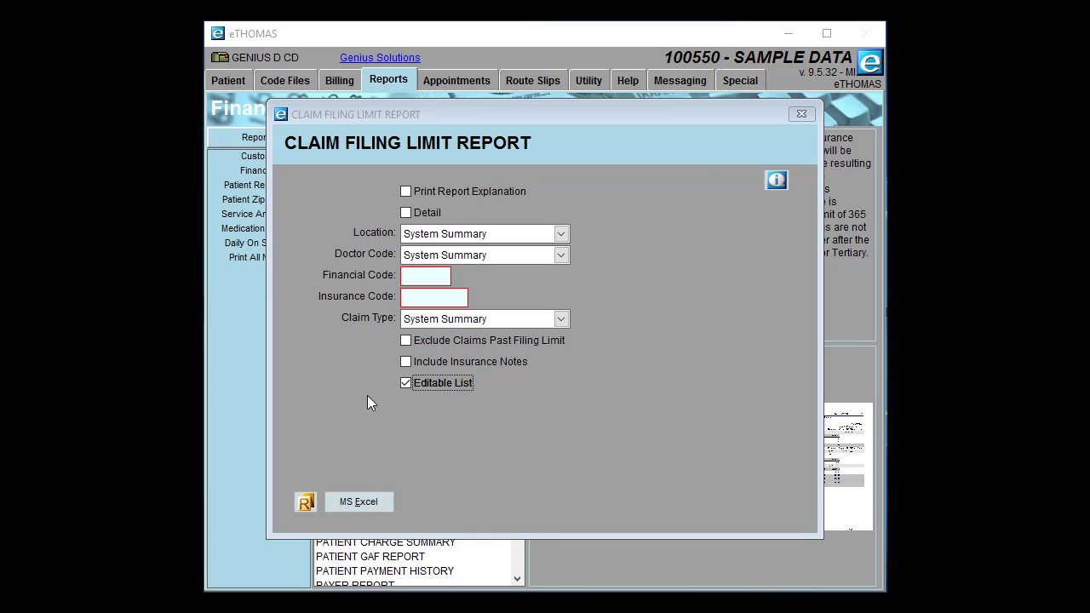
{"action": "left_click", "coordinate": [305, 501]}
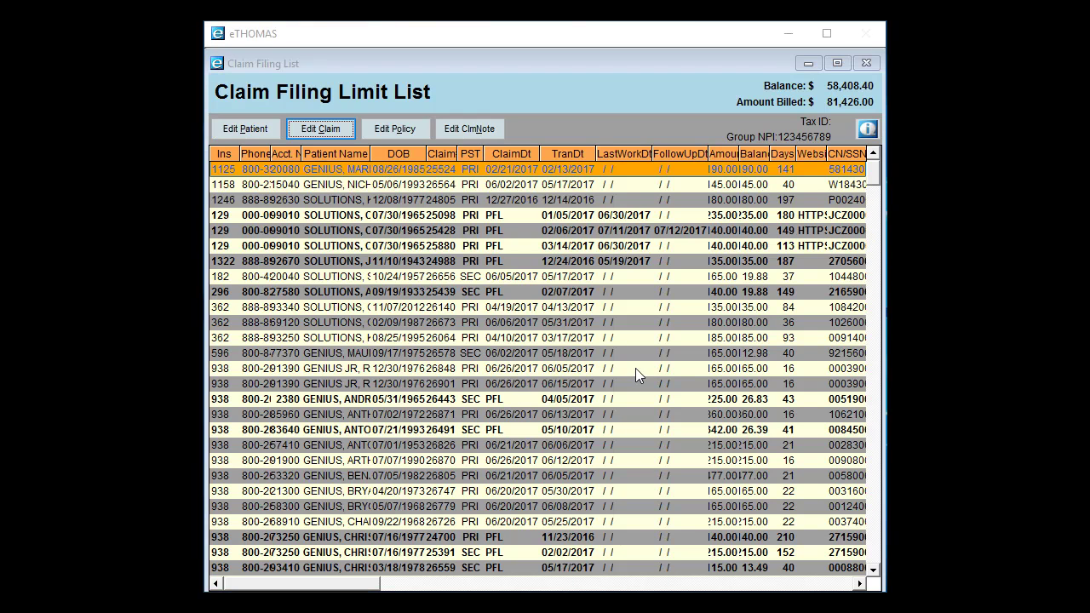
Try setting the first listed claim's Last Worked on Date to today, 07/12/2017, and its Follow Up Date to T+14
{"action": "left_click", "coordinate": [305, 136]}
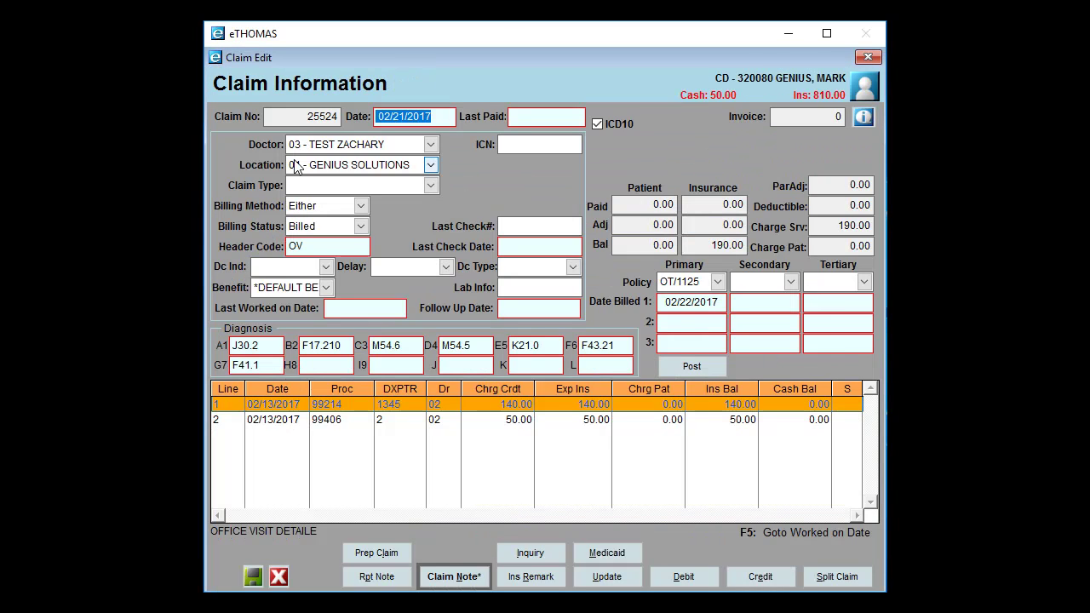
{"action": "left_click", "coordinate": [354, 308]}
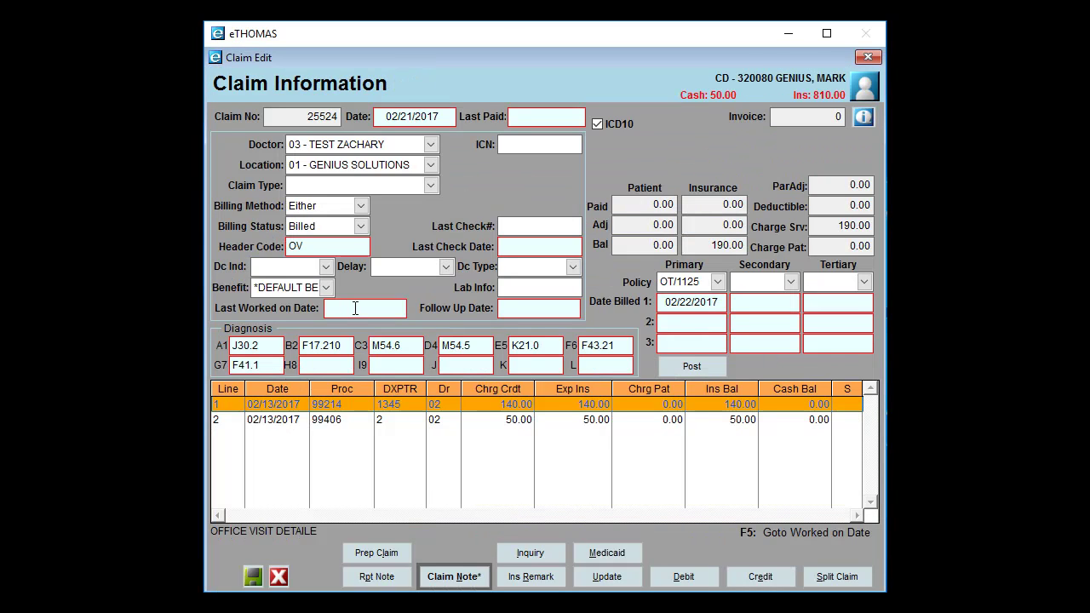
{"action": "type", "text": "T"}
{"action": "key", "text": "Tab"}
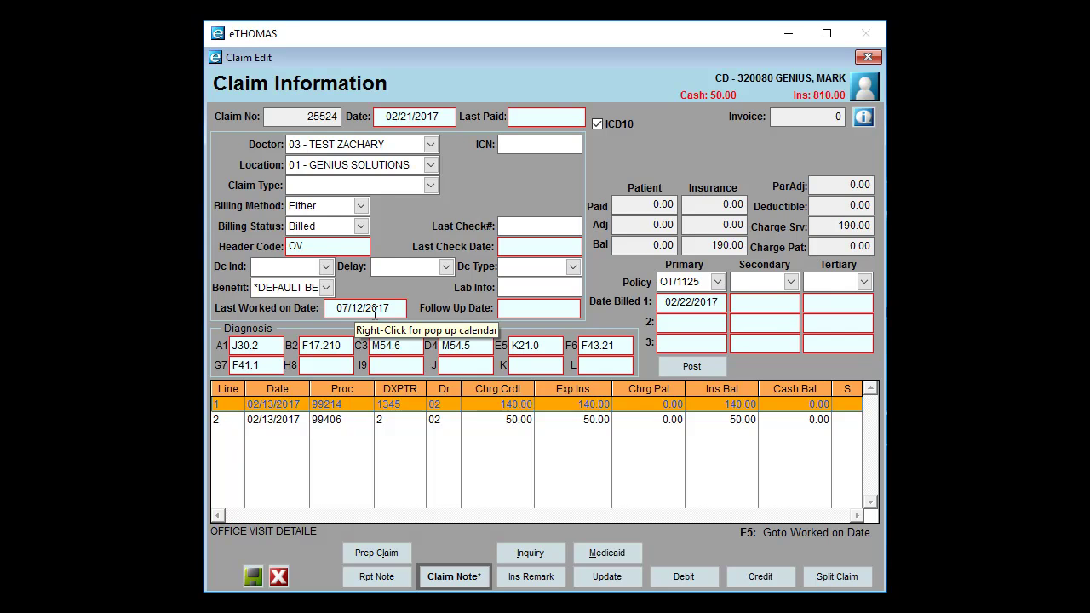
{"action": "left_click", "coordinate": [521, 310]}
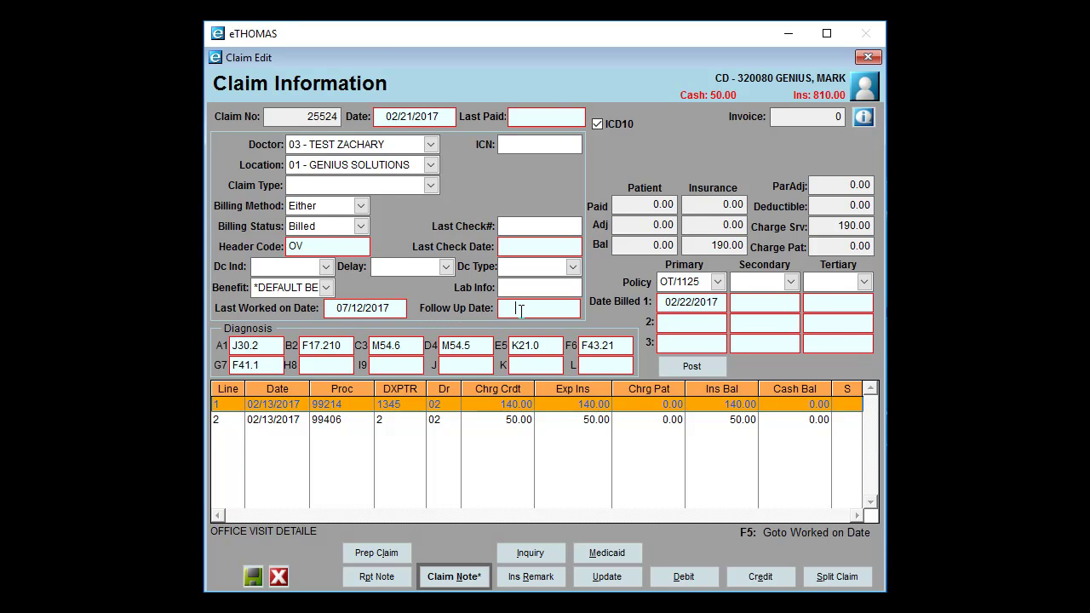
{"action": "type", "text": "T+14"}
{"action": "key", "text": "Tab"}
View the claim's note, close it, and return to the claim filing list without saving the claim
{"action": "left_click", "coordinate": [453, 576]}
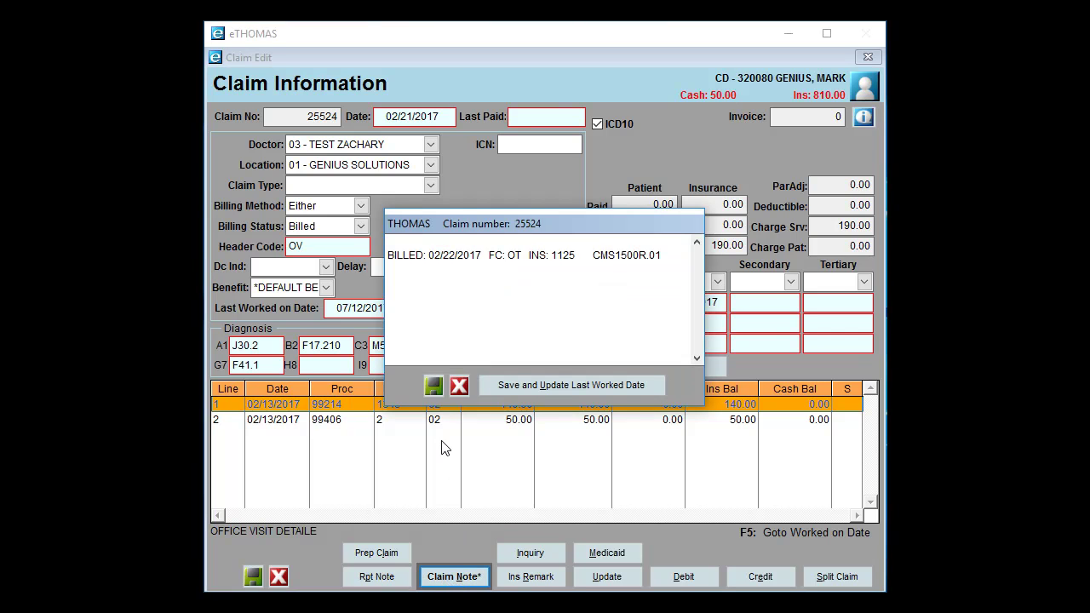
{"action": "left_click", "coordinate": [459, 386]}
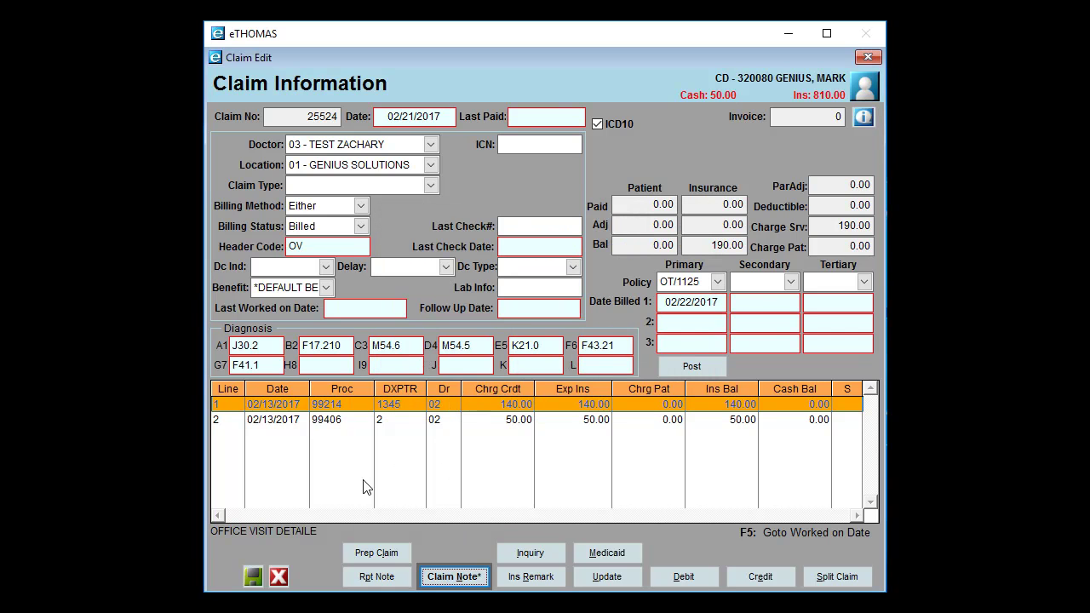
{"action": "left_click", "coordinate": [278, 579]}
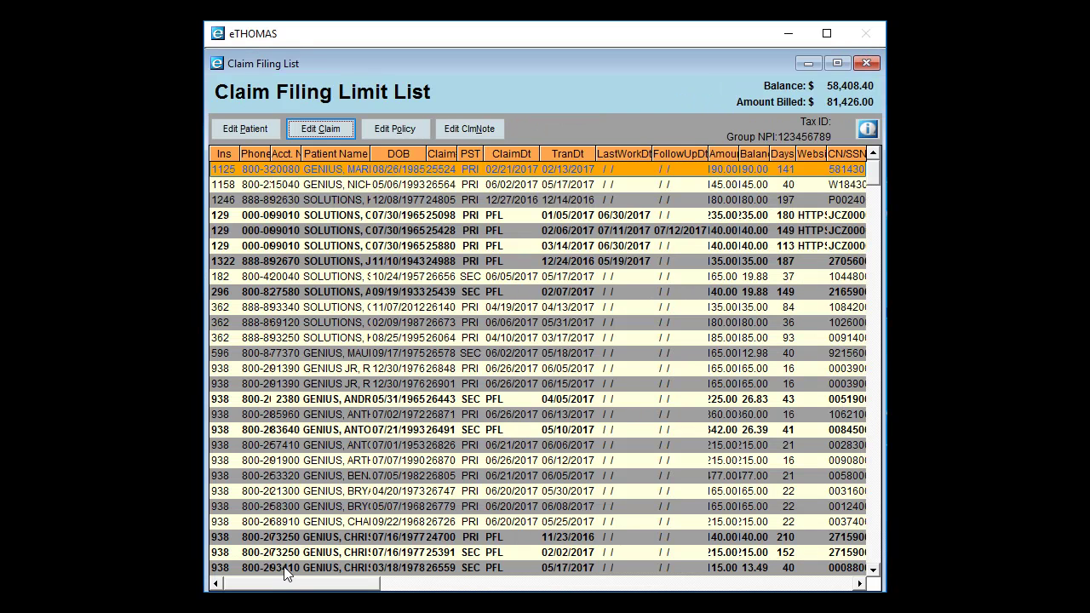
View the first claim's note directly from the claim filing list and close it without saving
{"action": "left_click", "coordinate": [464, 134]}
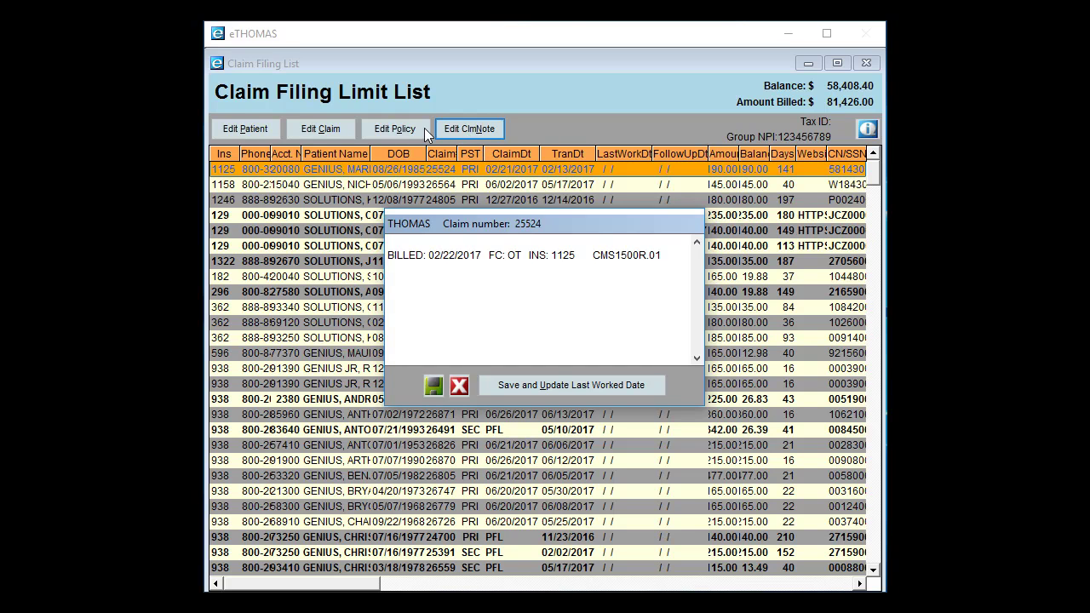
{"action": "left_click", "coordinate": [494, 389]}
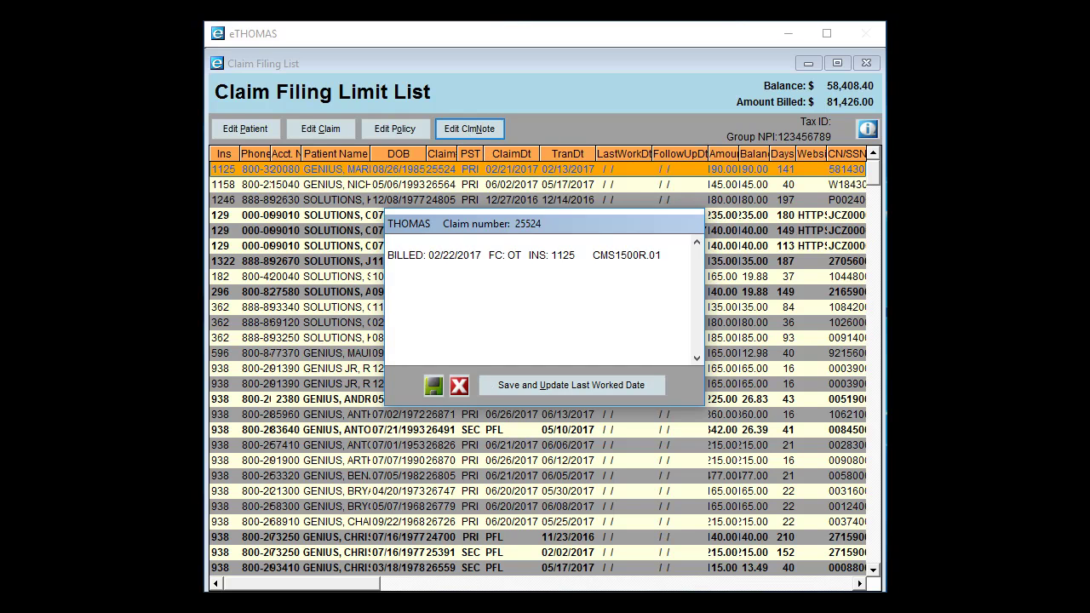
{"action": "left_click", "coordinate": [460, 391]}
Sort the claim filing list by patient name in descending order, and re-sort it by insurance code
{"action": "left_click", "coordinate": [338, 156]}
{"action": "left_click", "coordinate": [339, 156]}
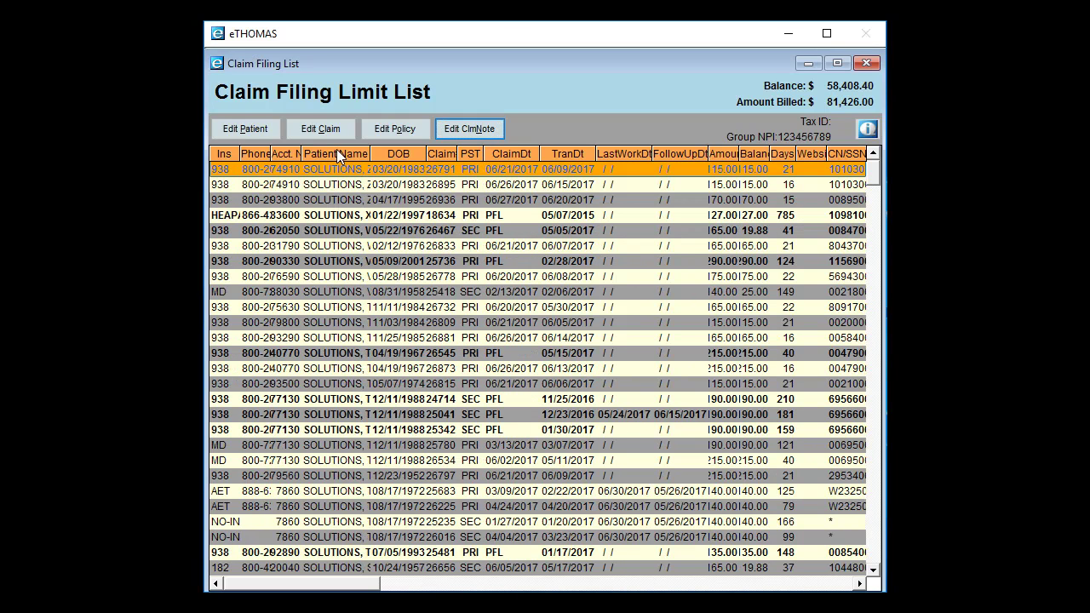
{"action": "left_click", "coordinate": [224, 154]}
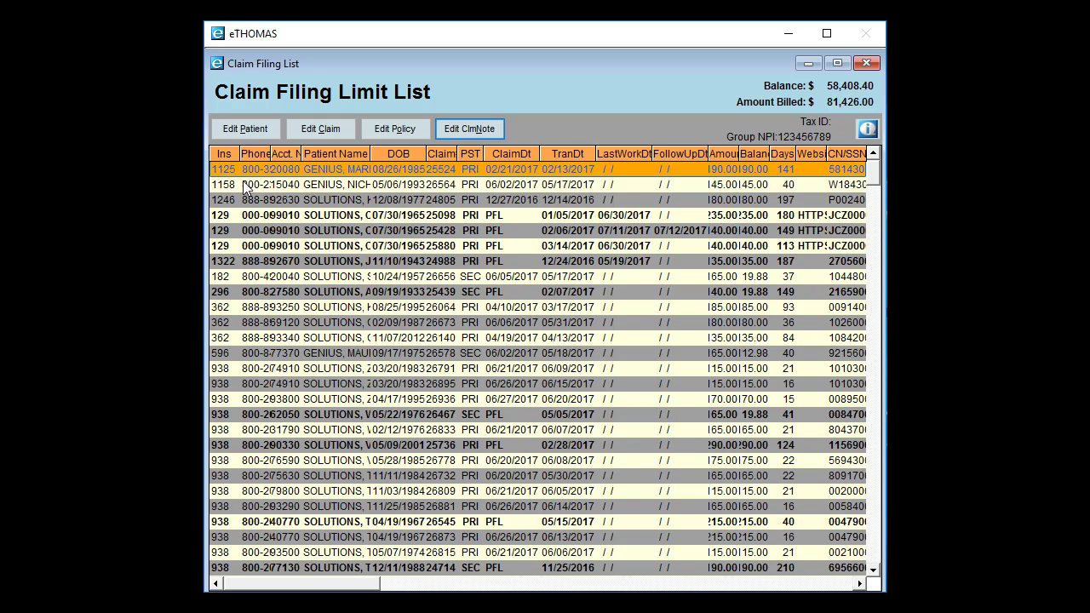